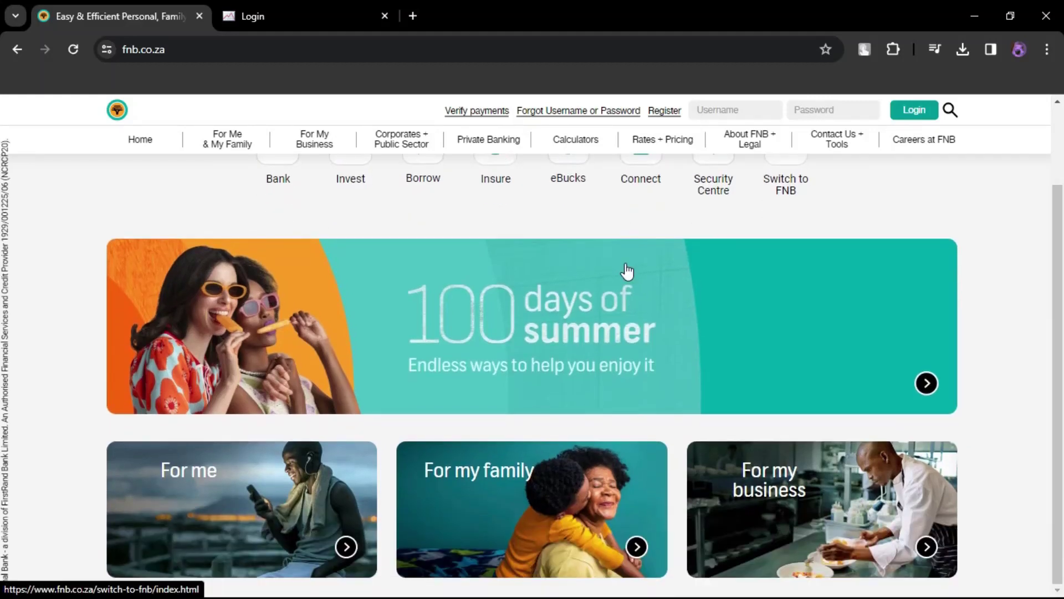
{"action": "scroll", "coordinate": [627, 271], "scroll_direction": "up", "scroll_amount": 1}
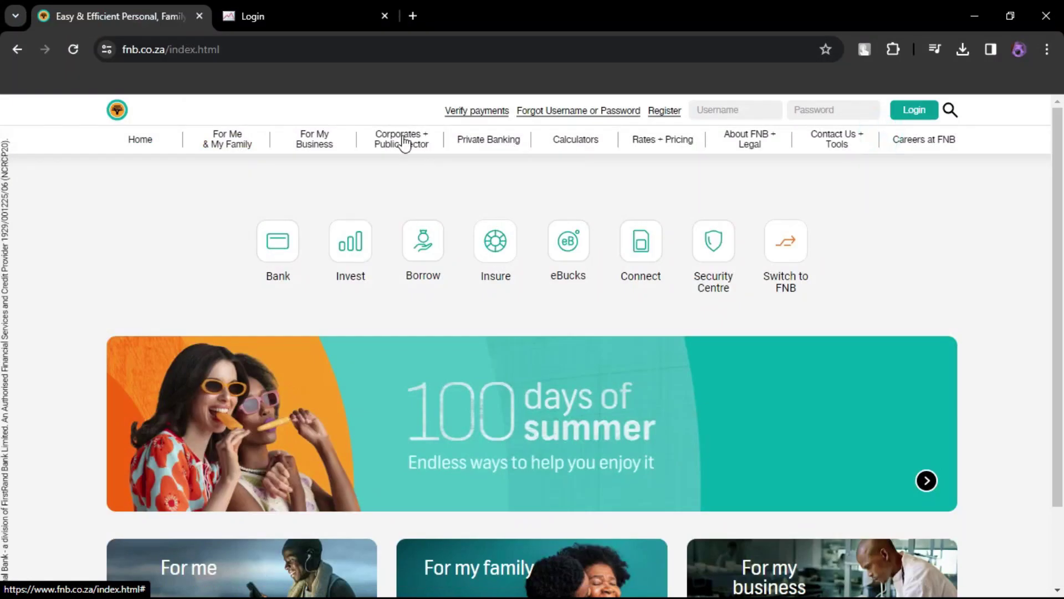
Dismiss the Corporates + Public Sector options and bring up the Contact Us + Tools list
{"action": "left_click", "coordinate": [403, 138]}
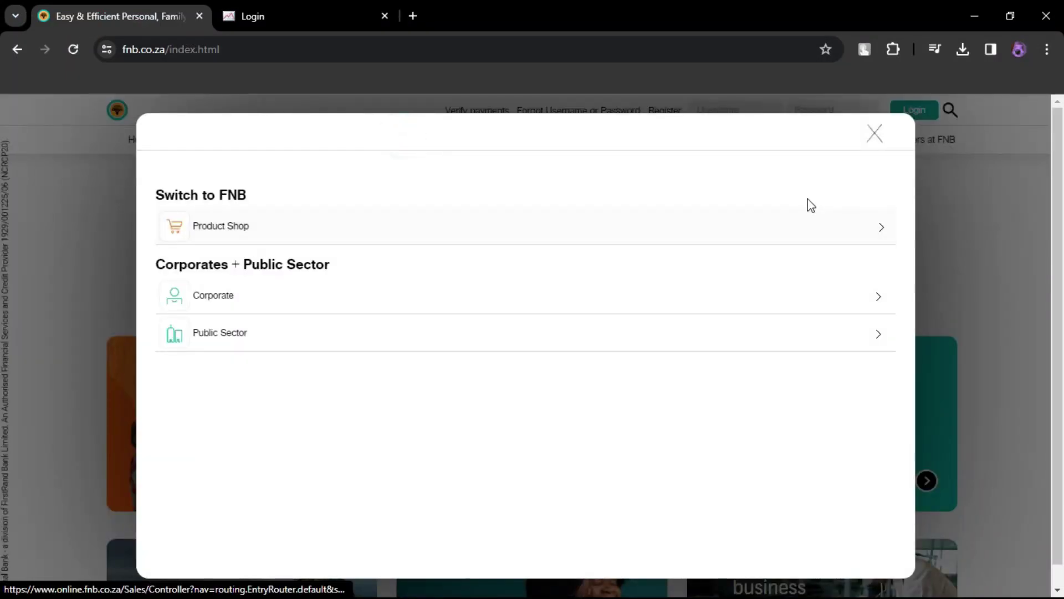
{"action": "left_click", "coordinate": [881, 135]}
{"action": "left_click", "coordinate": [870, 138]}
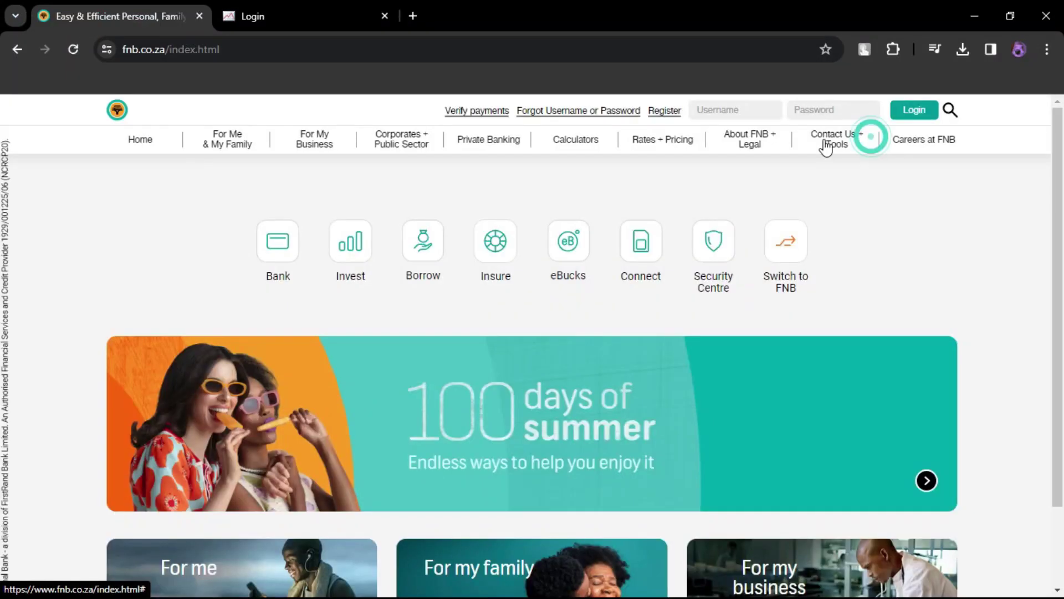
{"action": "left_click", "coordinate": [832, 143]}
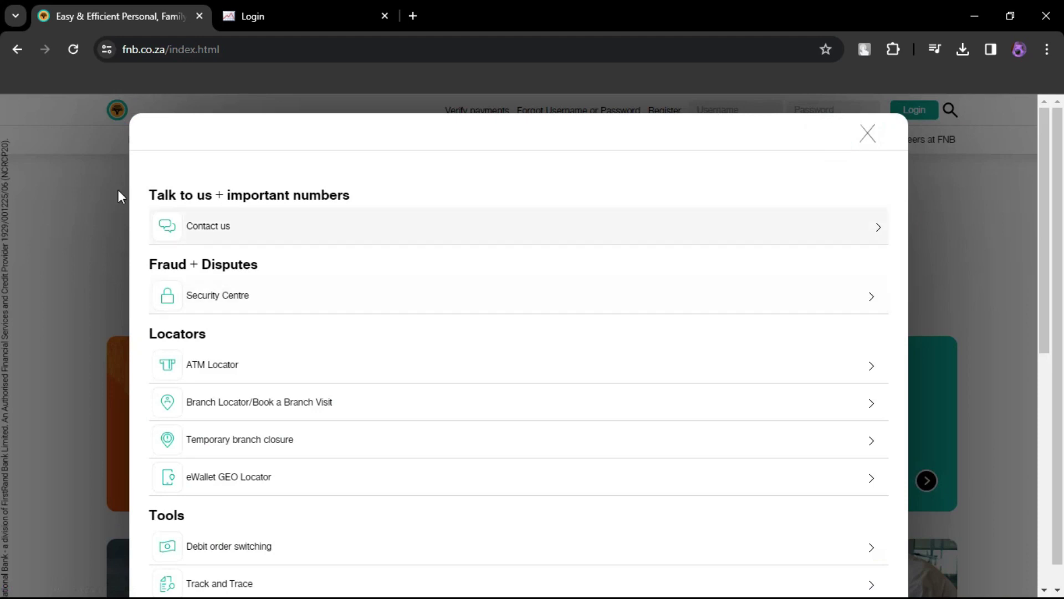
{"action": "scroll", "coordinate": [232, 299], "scroll_direction": "down", "scroll_amount": 2}
{"action": "scroll", "coordinate": [266, 376], "scroll_direction": "down", "scroll_amount": 2}
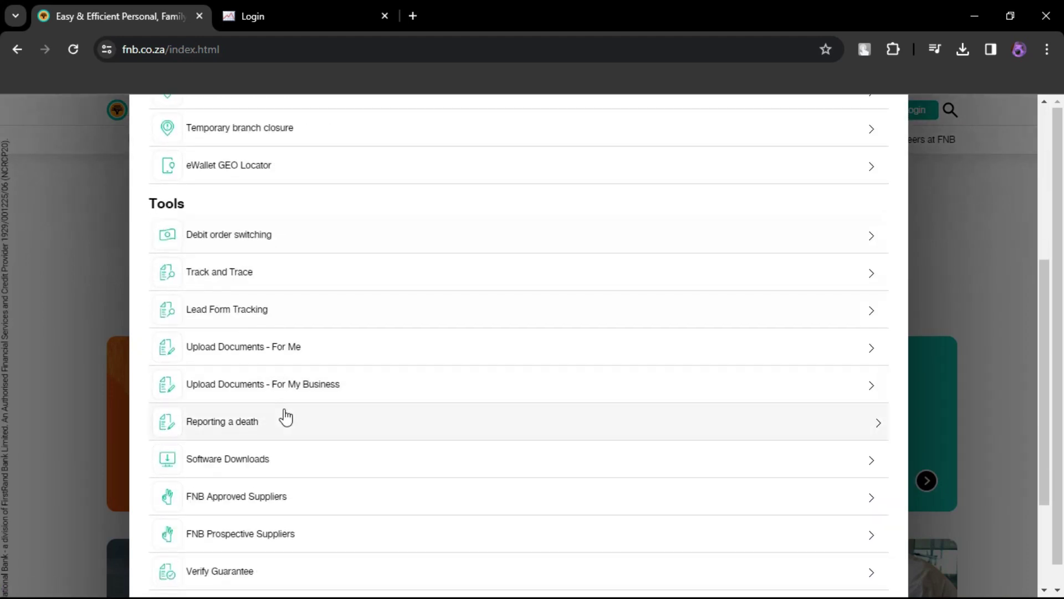
{"action": "scroll", "coordinate": [285, 416], "scroll_direction": "down", "scroll_amount": 2}
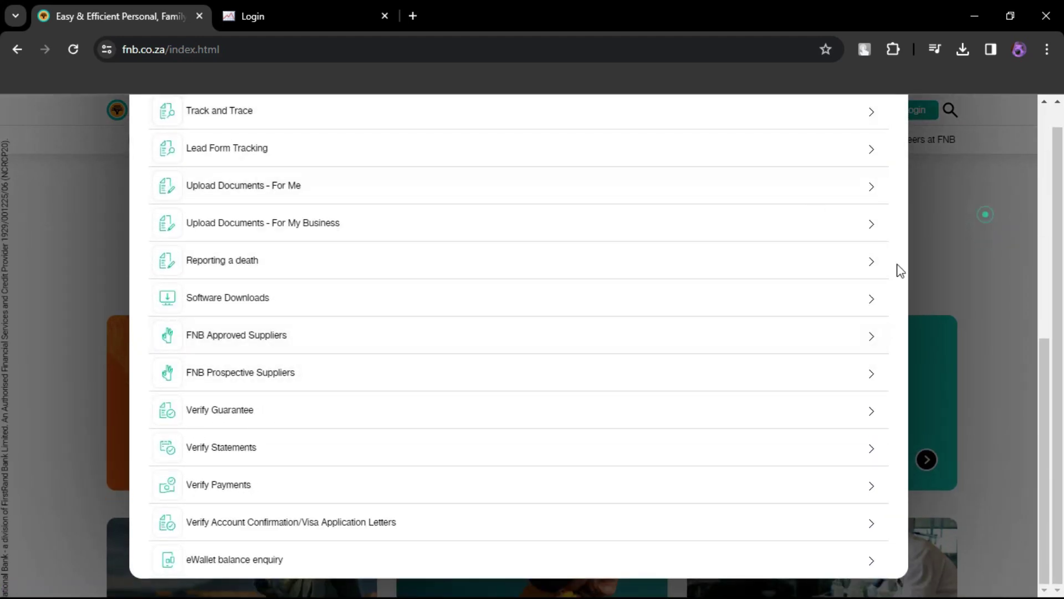
{"action": "scroll", "coordinate": [646, 335], "scroll_direction": "up", "scroll_amount": 5}
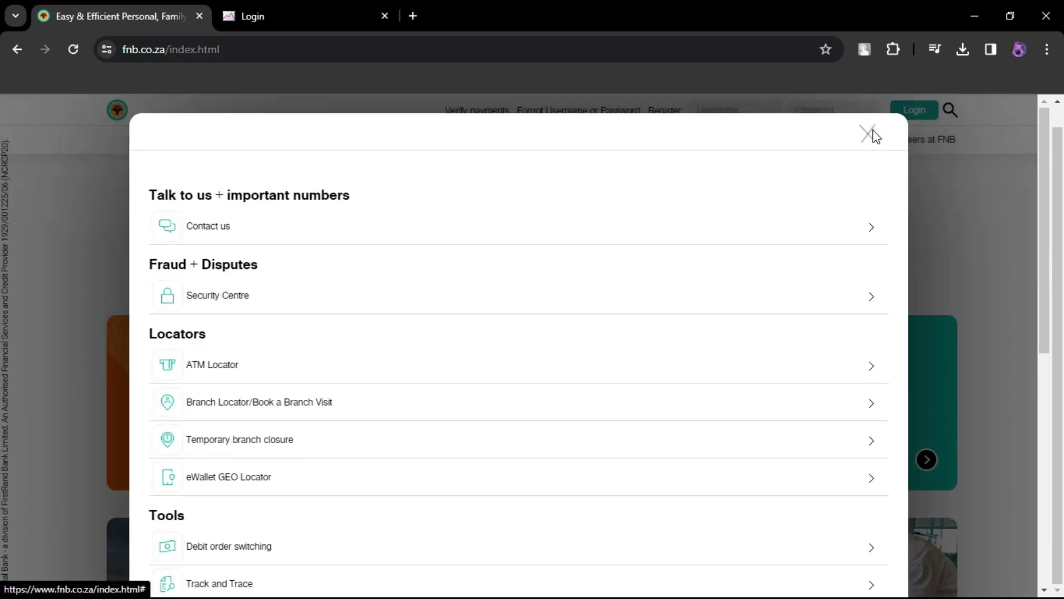
Close Contact Us + Tools, then skim and close the For My Business offerings
{"action": "left_click", "coordinate": [870, 134]}
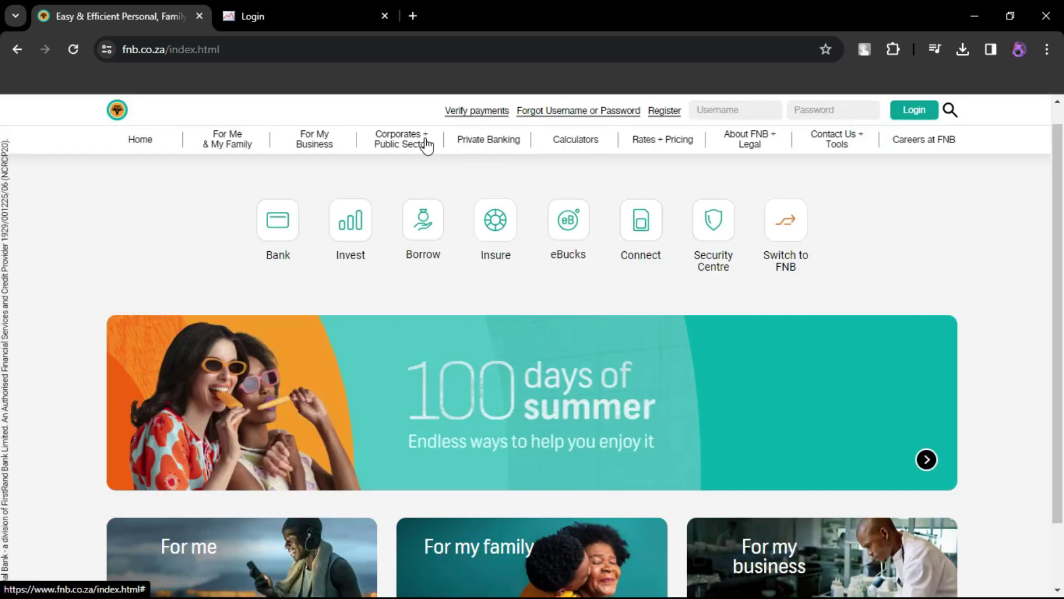
{"action": "left_click", "coordinate": [309, 145]}
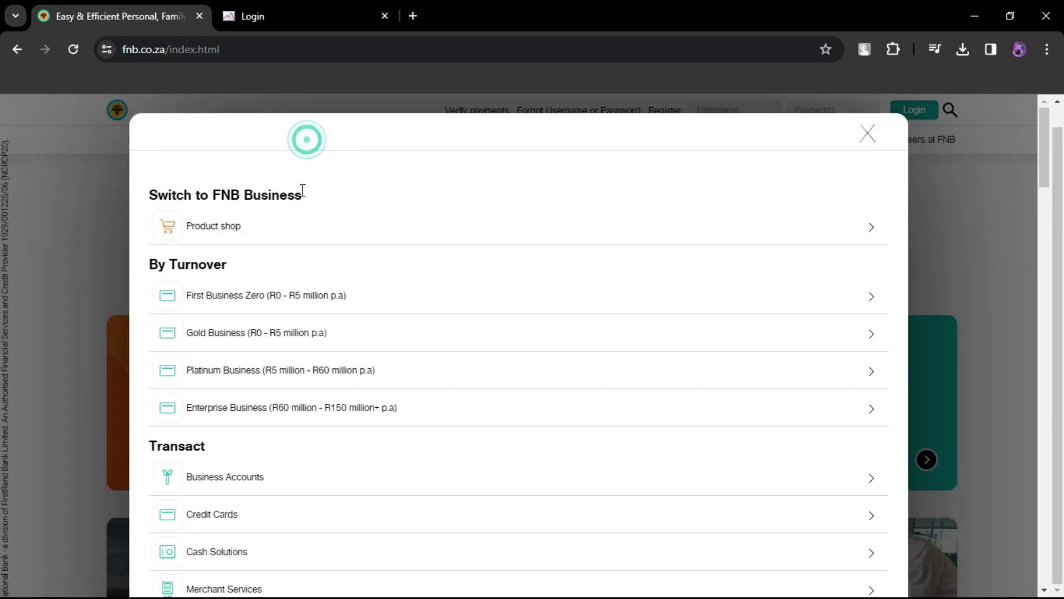
{"action": "scroll", "coordinate": [609, 291], "scroll_direction": "down", "scroll_amount": 3}
{"action": "scroll", "coordinate": [616, 295], "scroll_direction": "down", "scroll_amount": 1}
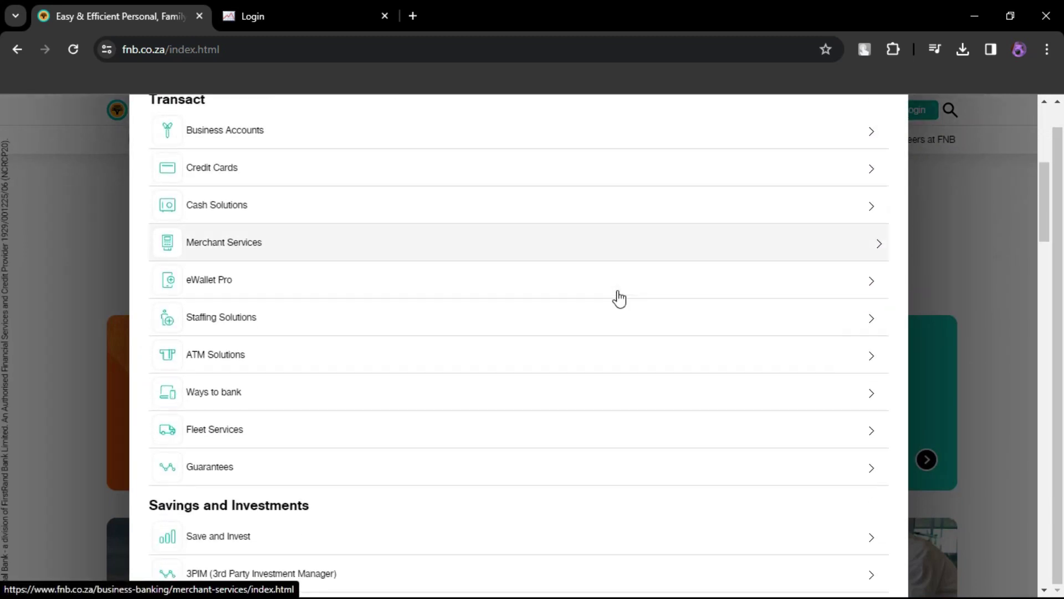
{"action": "scroll", "coordinate": [619, 298], "scroll_direction": "down", "scroll_amount": 2}
{"action": "scroll", "coordinate": [617, 297], "scroll_direction": "down", "scroll_amount": 2}
{"action": "scroll", "coordinate": [613, 302], "scroll_direction": "down", "scroll_amount": 4}
{"action": "scroll", "coordinate": [613, 302], "scroll_direction": "down", "scroll_amount": 4}
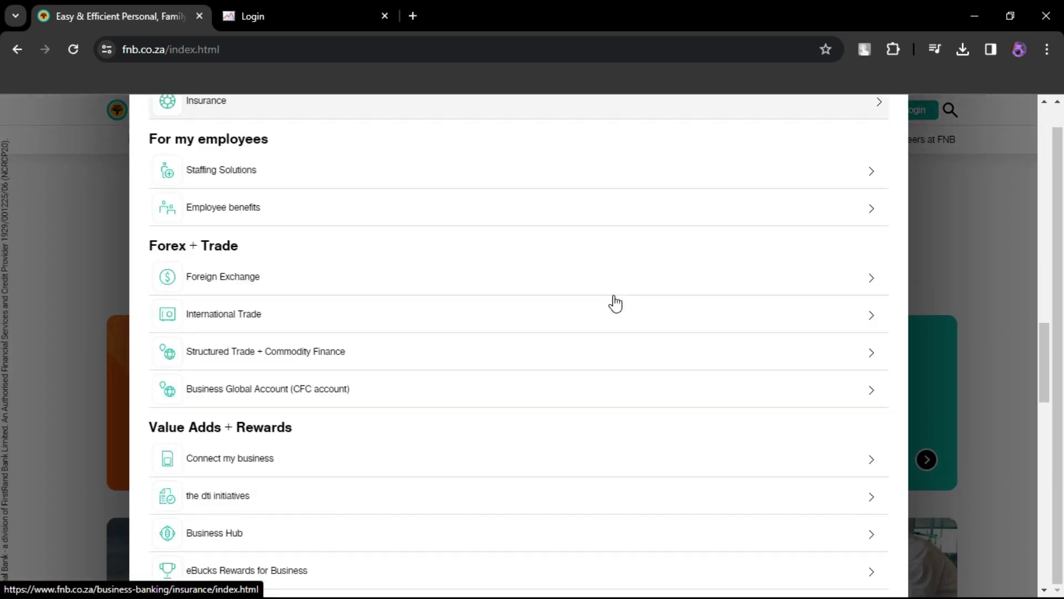
{"action": "scroll", "coordinate": [611, 317], "scroll_direction": "down", "scroll_amount": 1}
{"action": "scroll", "coordinate": [624, 308], "scroll_direction": "up", "scroll_amount": 2}
{"action": "scroll", "coordinate": [715, 225], "scroll_direction": "up", "scroll_amount": 6}
{"action": "scroll", "coordinate": [799, 170], "scroll_direction": "up", "scroll_amount": 3}
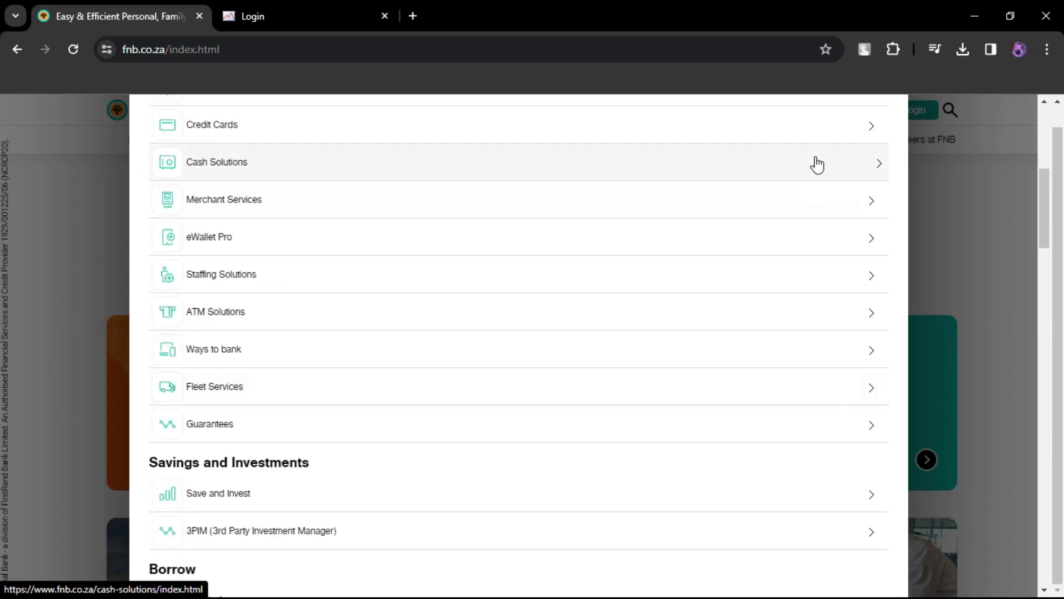
{"action": "scroll", "coordinate": [849, 154], "scroll_direction": "up", "scroll_amount": 4}
{"action": "scroll", "coordinate": [877, 145], "scroll_direction": "up", "scroll_amount": 2}
{"action": "left_click", "coordinate": [873, 142]}
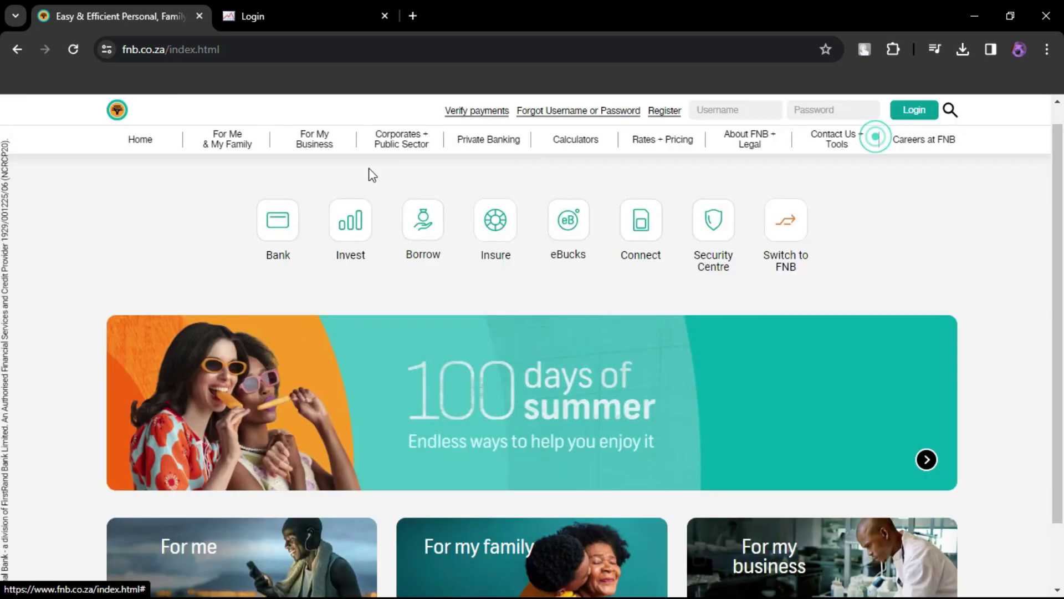
Browse the Bank page and the Security Centre, then go back to fnb.co.za
{"action": "left_click", "coordinate": [283, 241]}
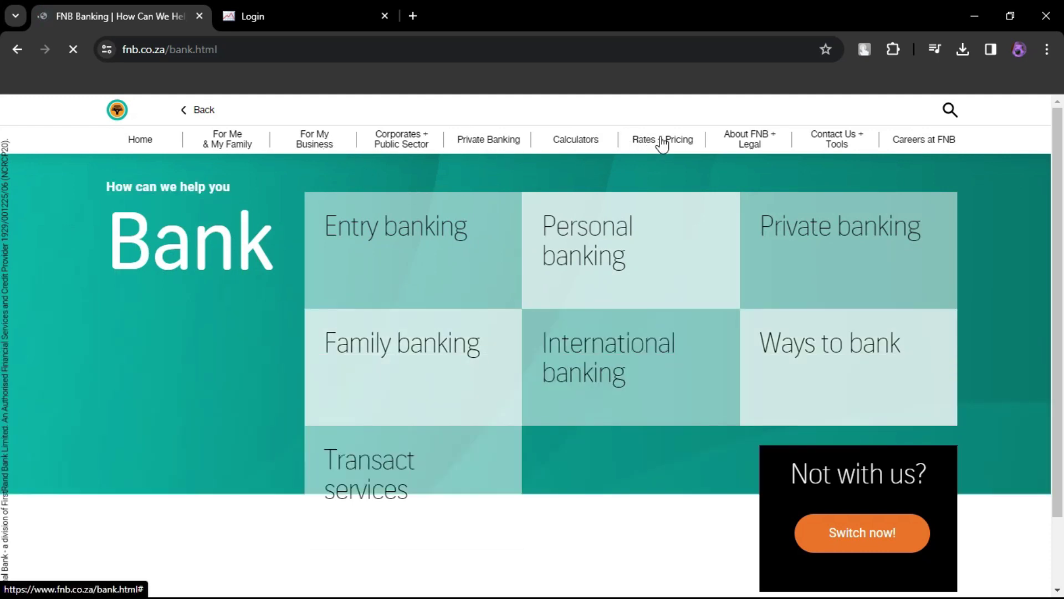
{"action": "left_click", "coordinate": [143, 141]}
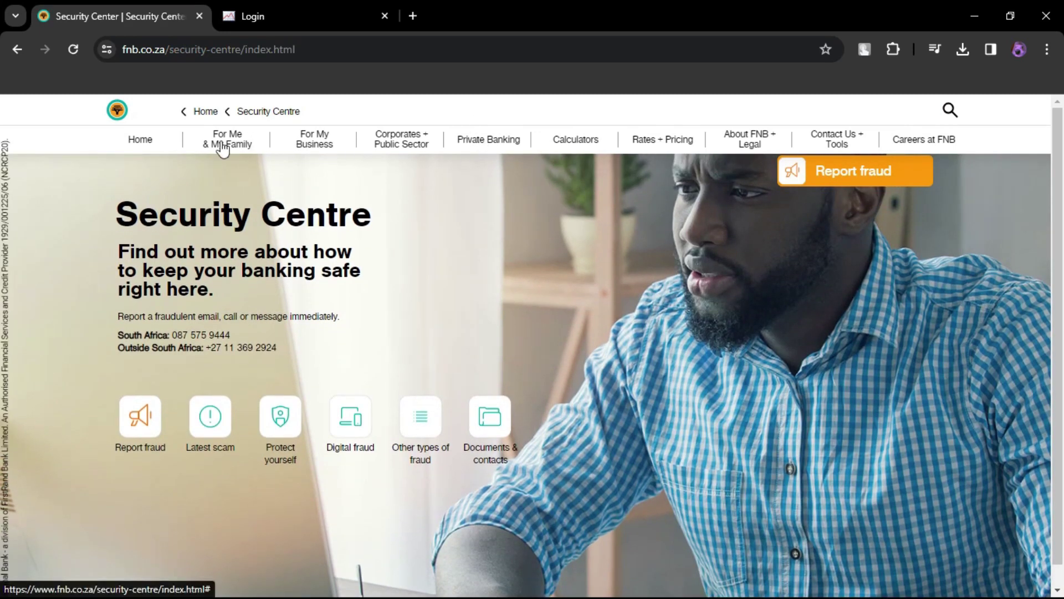
{"action": "left_click", "coordinate": [221, 142]}
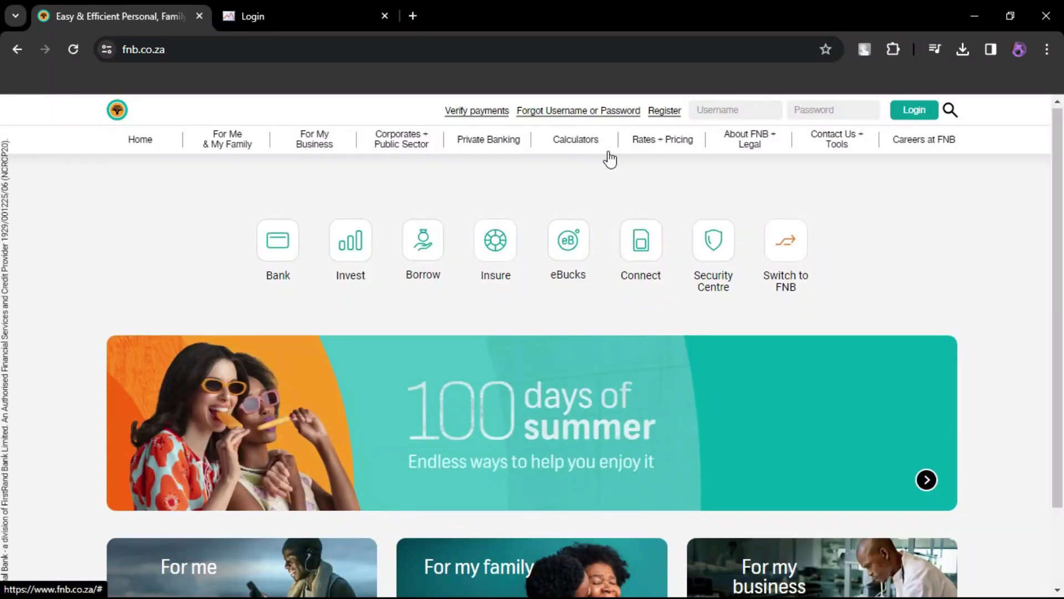
{"action": "scroll", "coordinate": [622, 231], "scroll_direction": "down", "scroll_amount": 2}
{"action": "scroll", "coordinate": [630, 285], "scroll_direction": "up", "scroll_amount": 2}
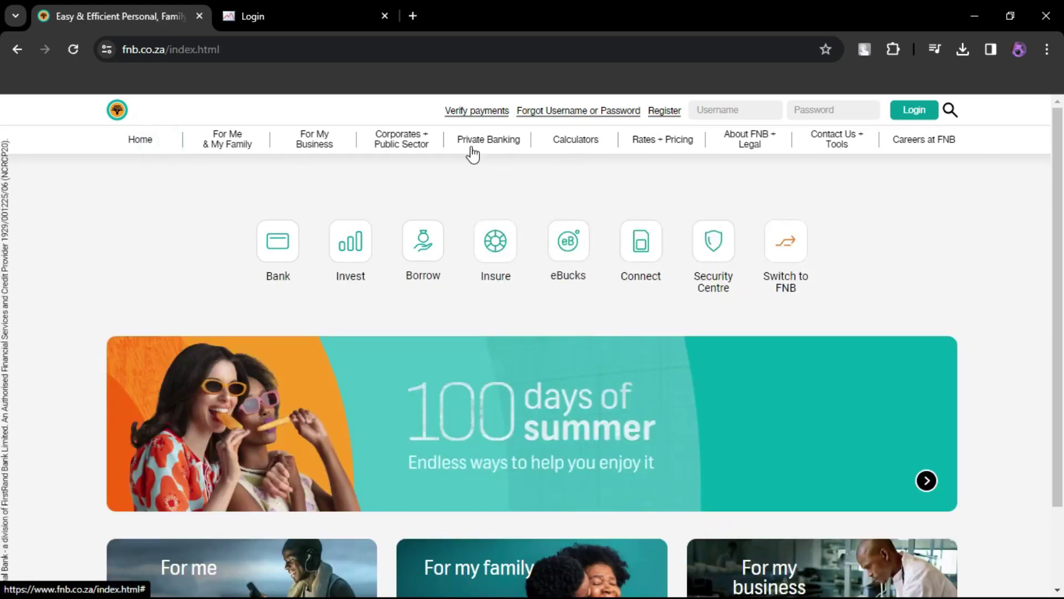
View the Private Banking options, then close them
{"action": "left_click", "coordinate": [484, 139]}
{"action": "left_click", "coordinate": [37, 248]}
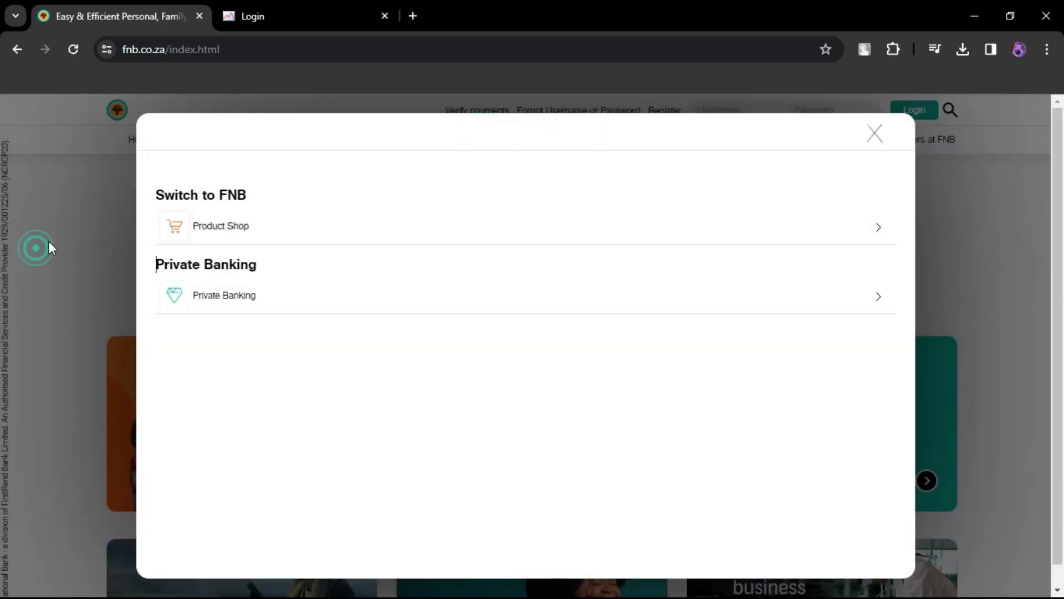
{"action": "left_click", "coordinate": [874, 135]}
View and close the Corporates + Public Sector options, then show Contact Us + Tools
{"action": "left_click", "coordinate": [402, 139]}
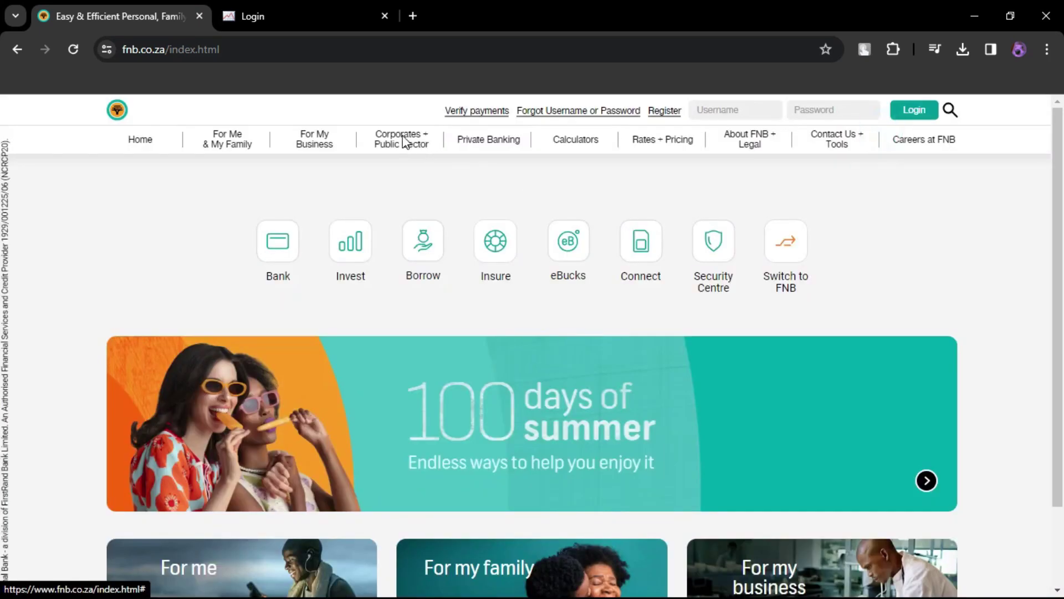
{"action": "left_click", "coordinate": [873, 140]}
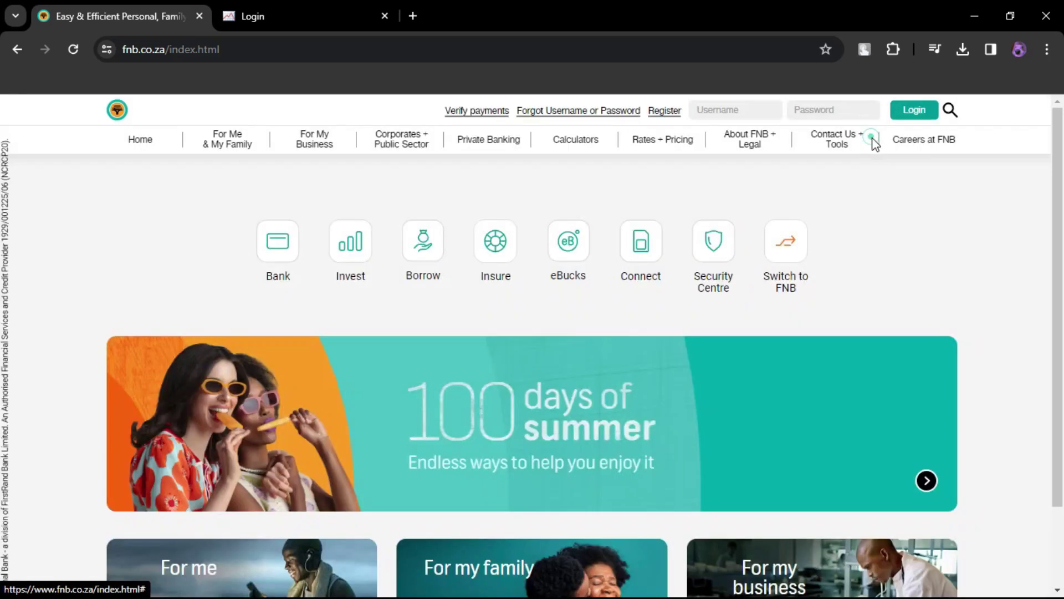
{"action": "left_click", "coordinate": [870, 137]}
{"action": "left_click", "coordinate": [831, 143]}
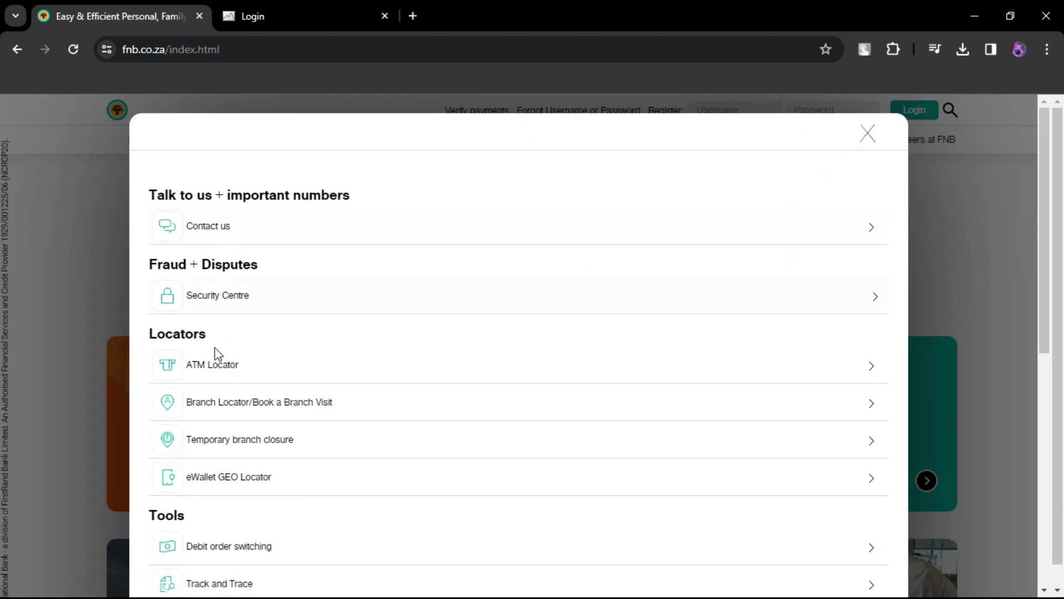
{"action": "scroll", "coordinate": [249, 383], "scroll_direction": "down", "scroll_amount": 2}
{"action": "scroll", "coordinate": [275, 404], "scroll_direction": "down", "scroll_amount": 2}
{"action": "scroll", "coordinate": [289, 417], "scroll_direction": "down", "scroll_amount": 2}
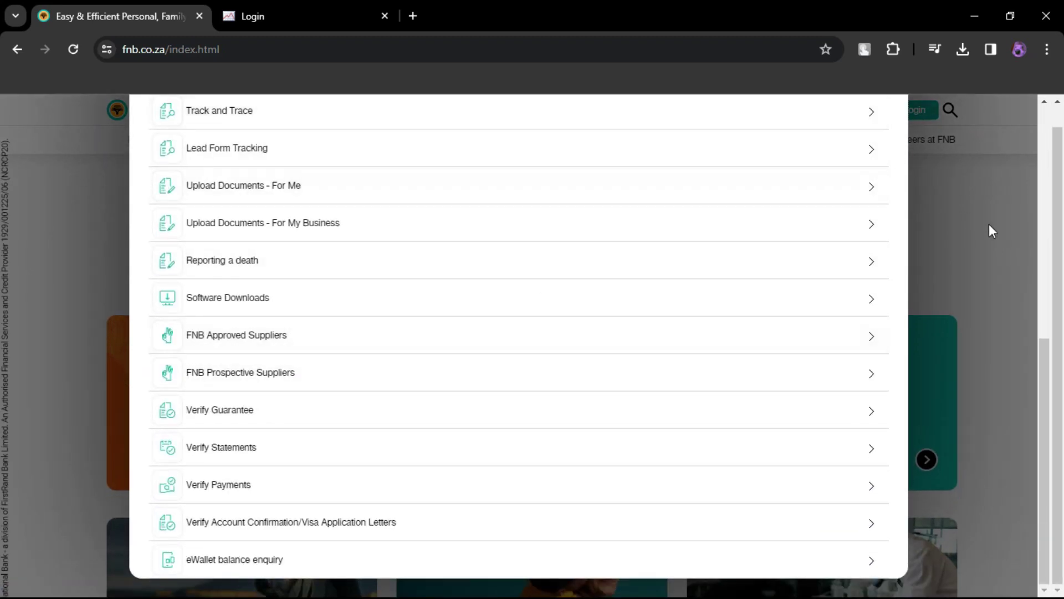
{"action": "scroll", "coordinate": [643, 335], "scroll_direction": "up", "scroll_amount": 5}
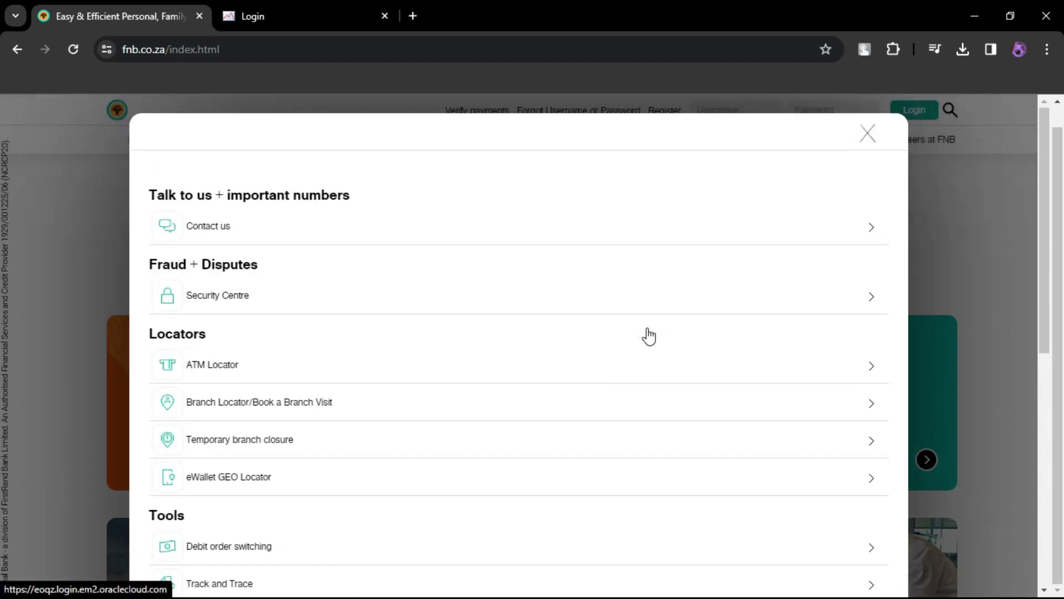
Close the Contact Us + Tools list after reading down to its verification and eWallet tools
{"action": "left_click", "coordinate": [868, 133]}
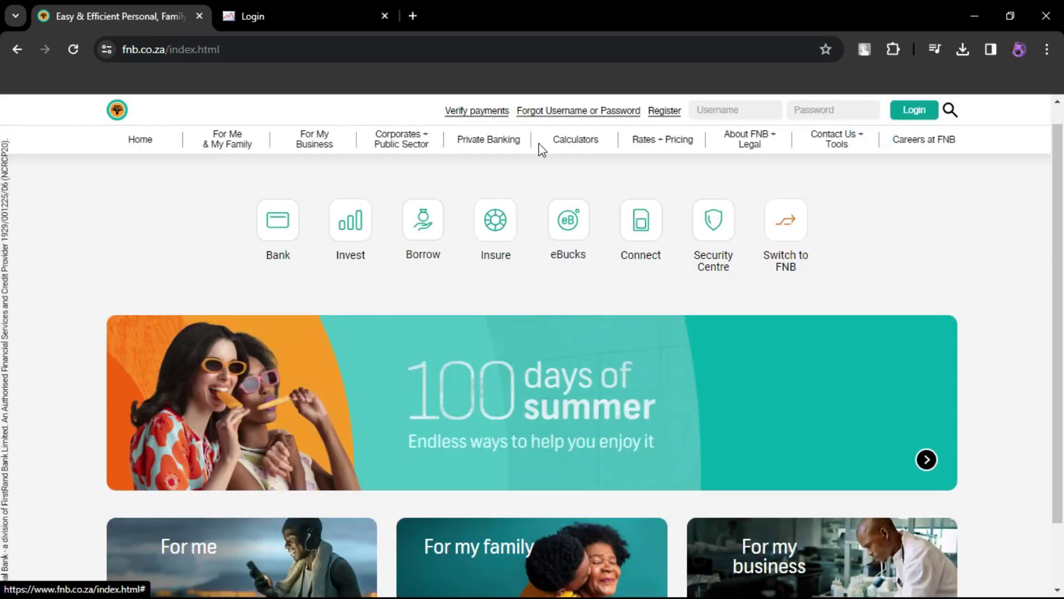
Skim For My Business down to Forex + Trade, close it, and show the Bank page
{"action": "left_click", "coordinate": [308, 147]}
{"action": "scroll", "coordinate": [615, 293], "scroll_direction": "down", "scroll_amount": 1}
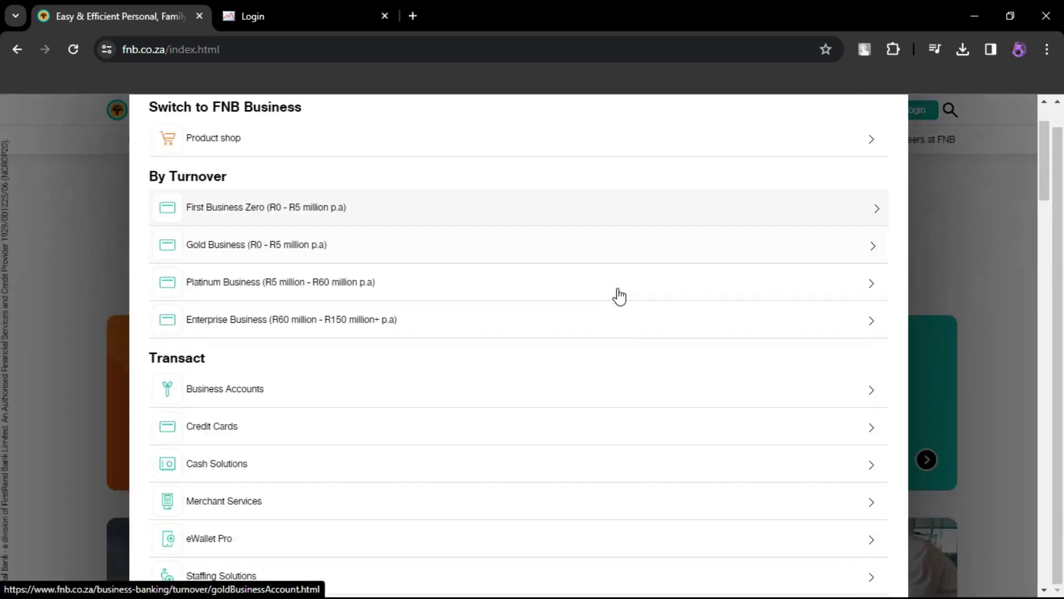
{"action": "scroll", "coordinate": [619, 296], "scroll_direction": "down", "scroll_amount": 3}
{"action": "scroll", "coordinate": [619, 296], "scroll_direction": "down", "scroll_amount": 3}
{"action": "scroll", "coordinate": [619, 296], "scroll_direction": "down", "scroll_amount": 4}
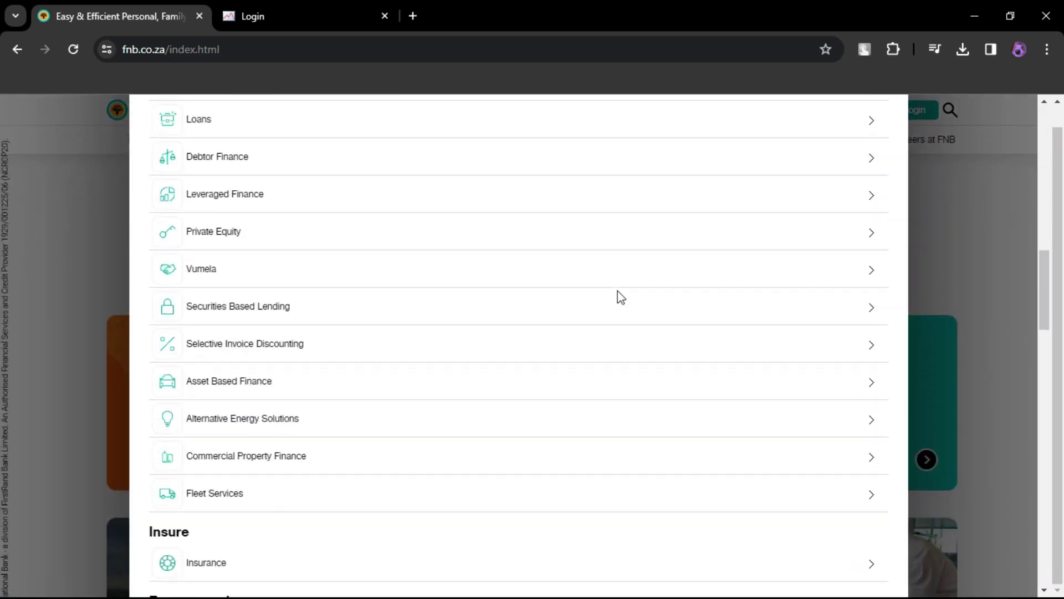
{"action": "scroll", "coordinate": [615, 299], "scroll_direction": "down", "scroll_amount": 3}
{"action": "scroll", "coordinate": [613, 304], "scroll_direction": "down", "scroll_amount": 4}
{"action": "scroll", "coordinate": [608, 338], "scroll_direction": "up", "scroll_amount": 3}
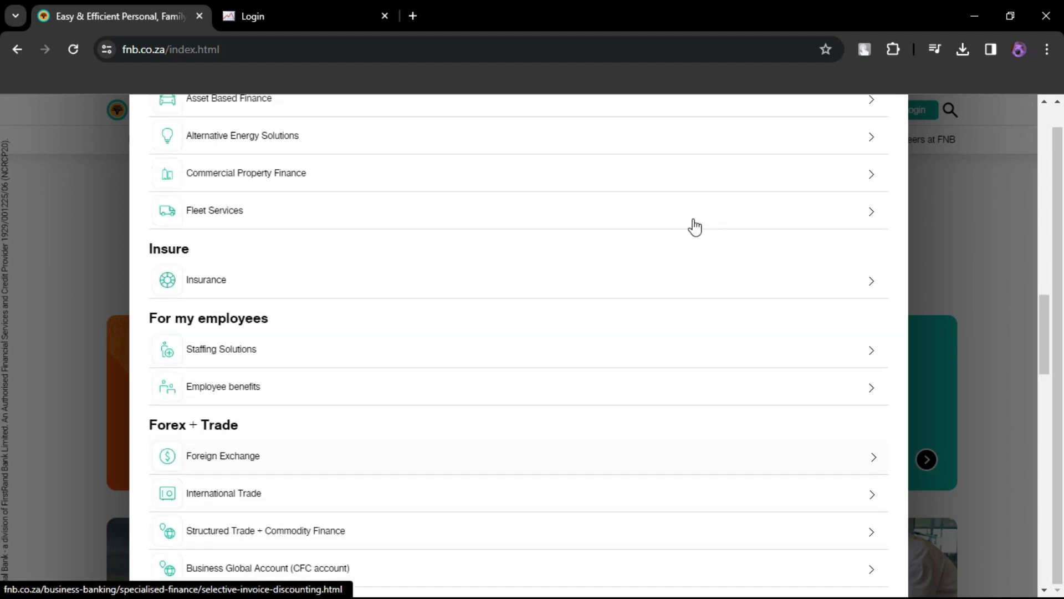
{"action": "scroll", "coordinate": [749, 199], "scroll_direction": "up", "scroll_amount": 6}
{"action": "scroll", "coordinate": [807, 166], "scroll_direction": "up", "scroll_amount": 4}
{"action": "scroll", "coordinate": [856, 154], "scroll_direction": "up", "scroll_amount": 3}
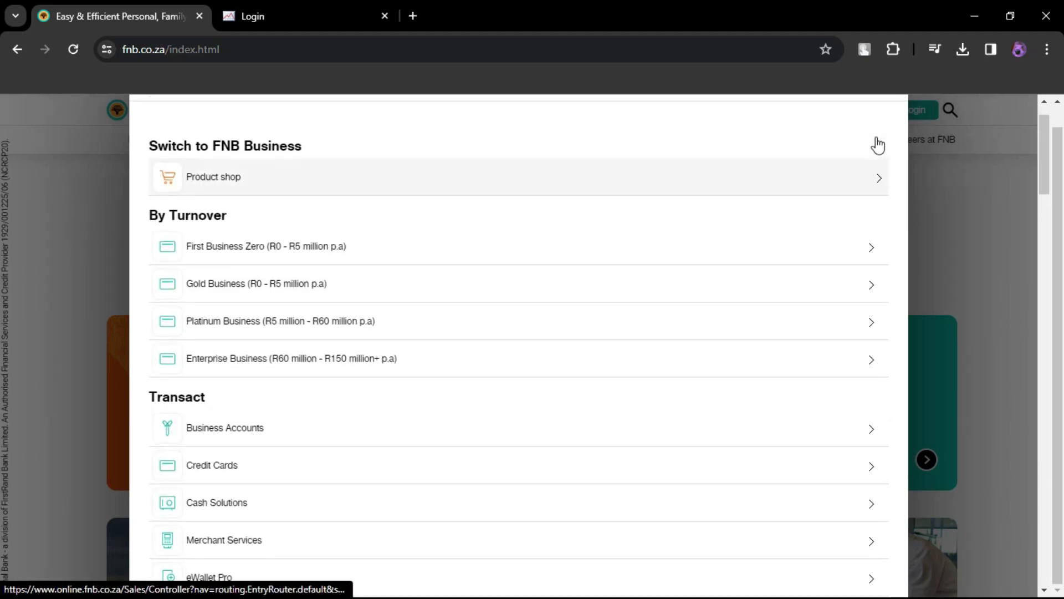
{"action": "scroll", "coordinate": [878, 145], "scroll_direction": "up", "scroll_amount": 1}
{"action": "left_click", "coordinate": [870, 134]}
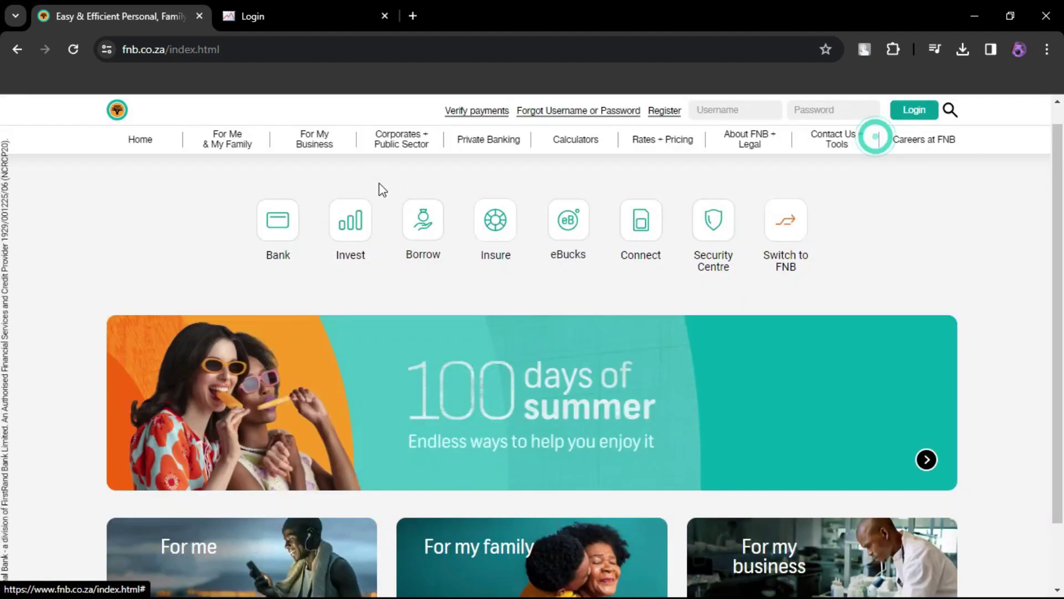
{"action": "left_click", "coordinate": [285, 242]}
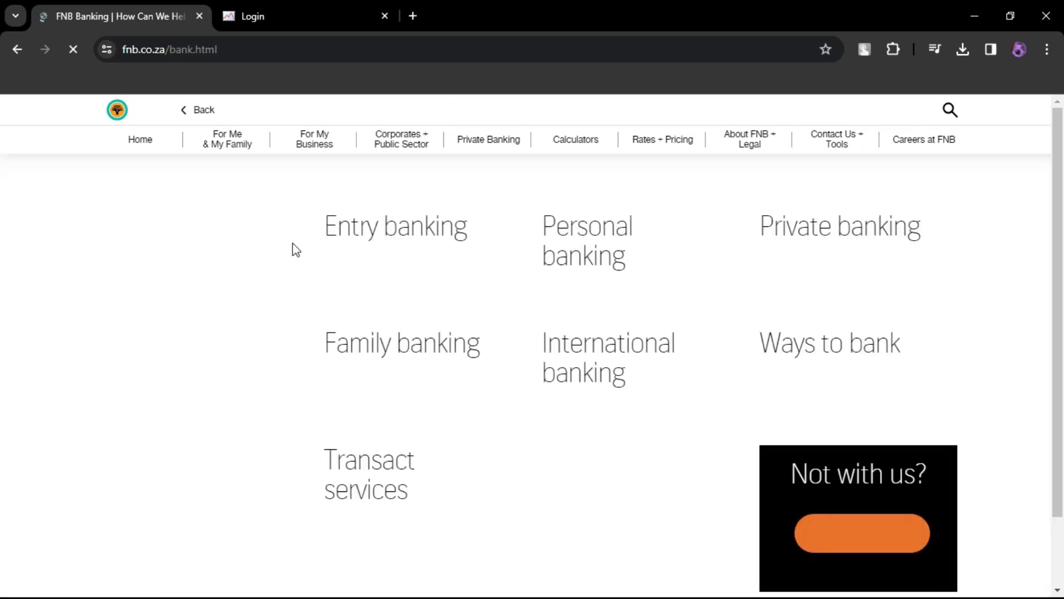